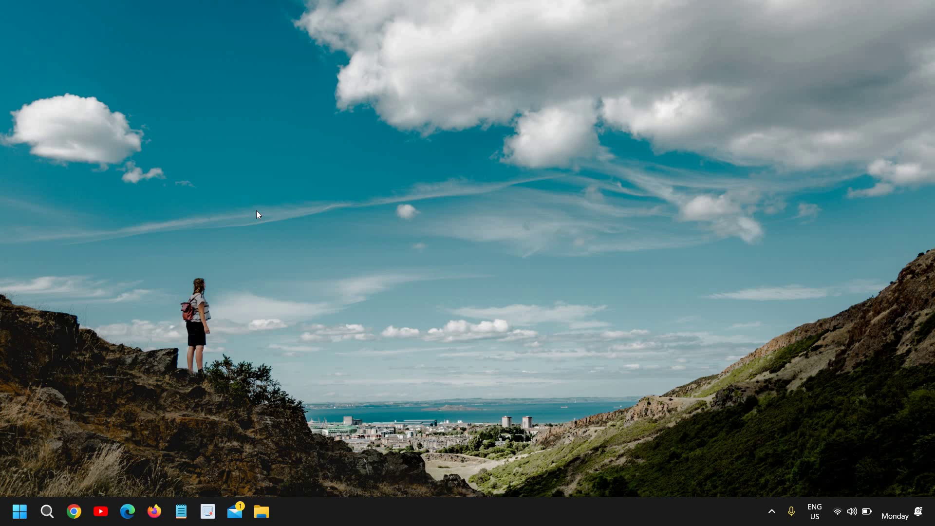
Launch Device Manager from the Start quick-link menu and select Intel(R) UHD Graphics under Display adaptors.
right_click(21, 515)
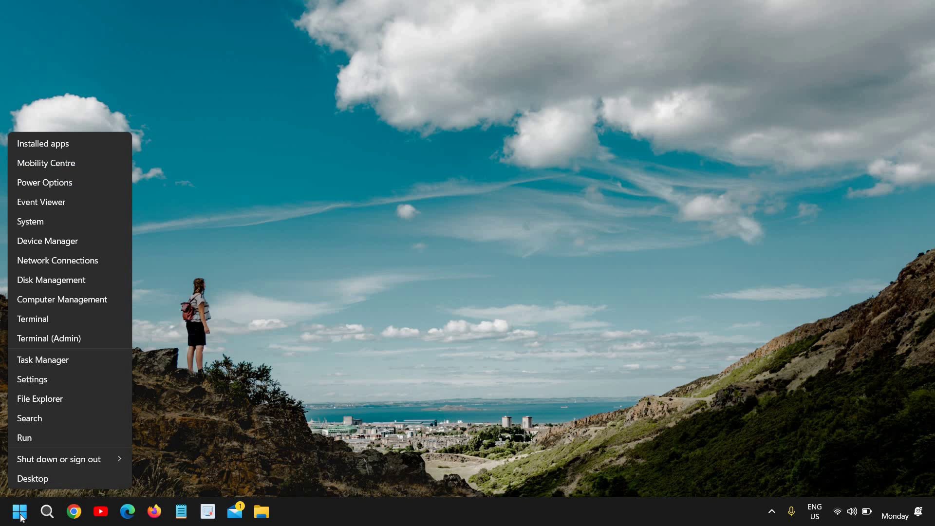
left_click(40, 238)
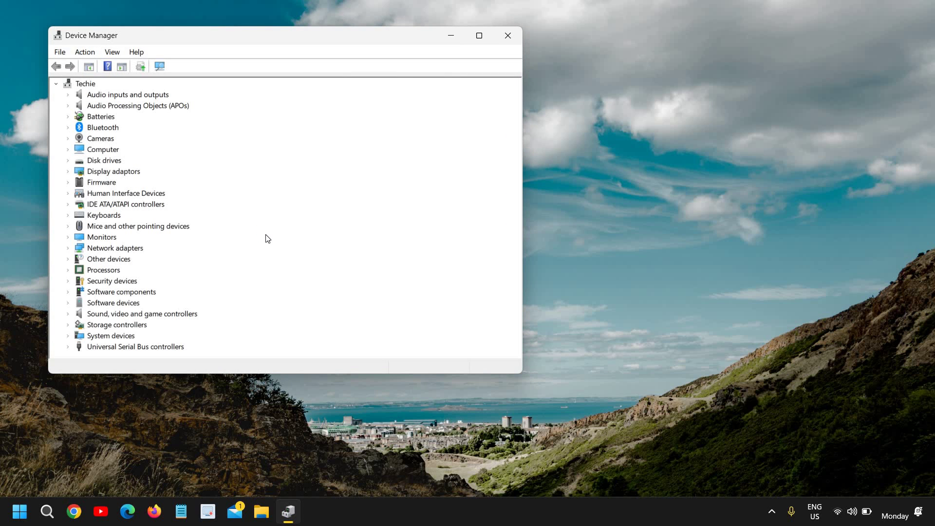
left_click_drag(369, 36, 466, 44)
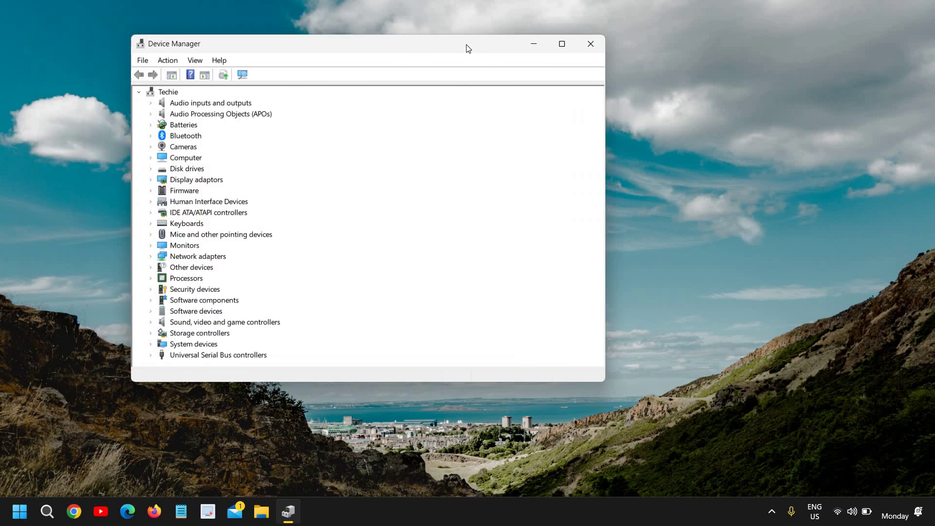
left_click(164, 181)
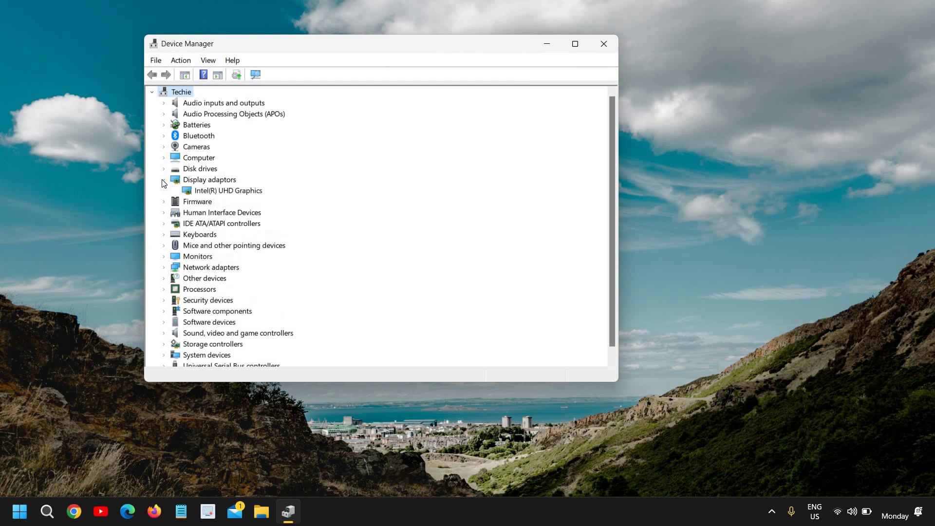
left_click(225, 191)
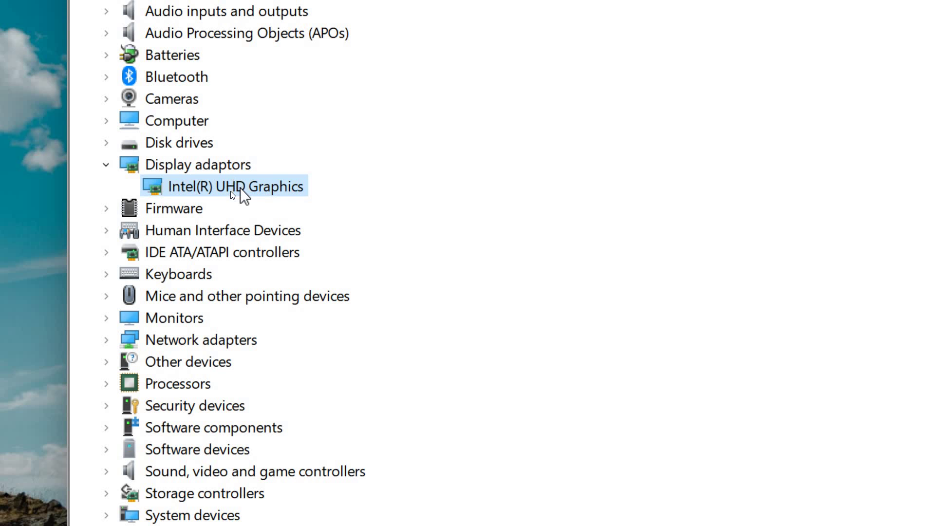
Show Intel(R) UHD Graphics properties and highlight the 'device is working properly' status.
right_click(240, 189)
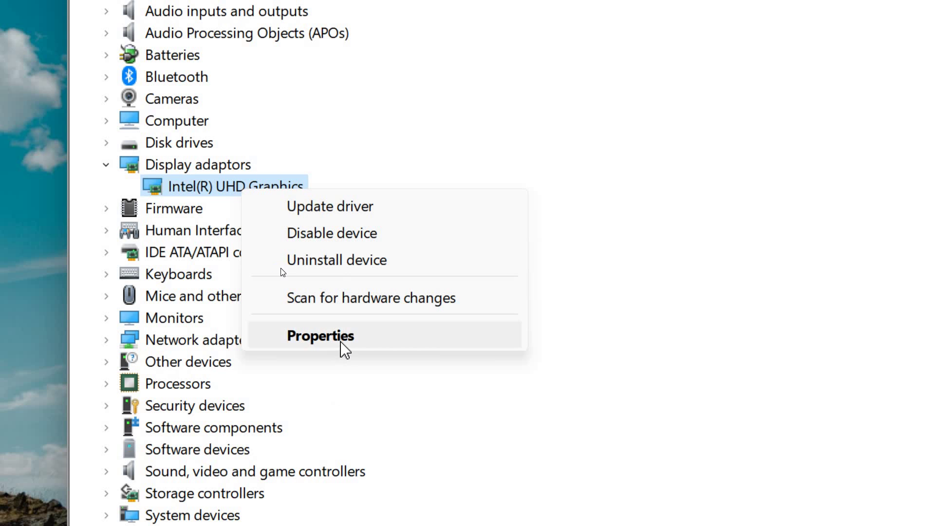
left_click(320, 336)
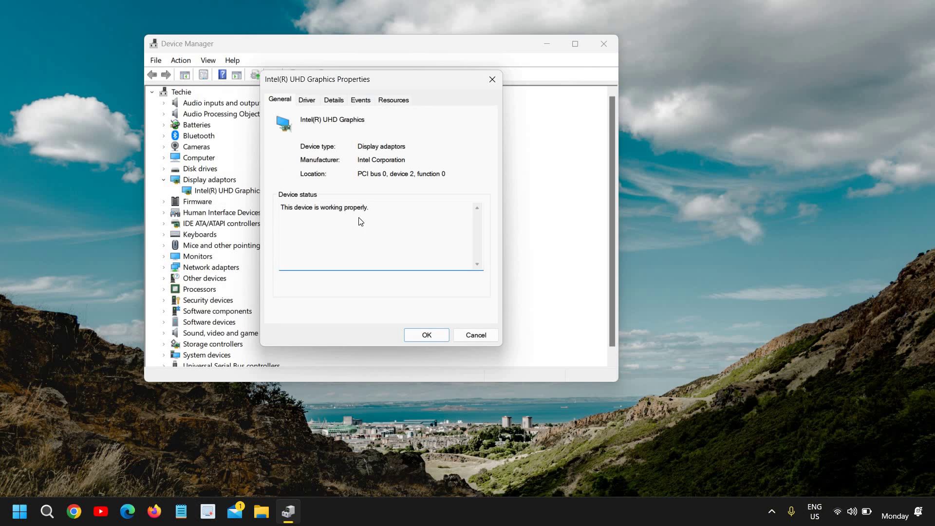
left_click_drag(350, 207, 300, 239)
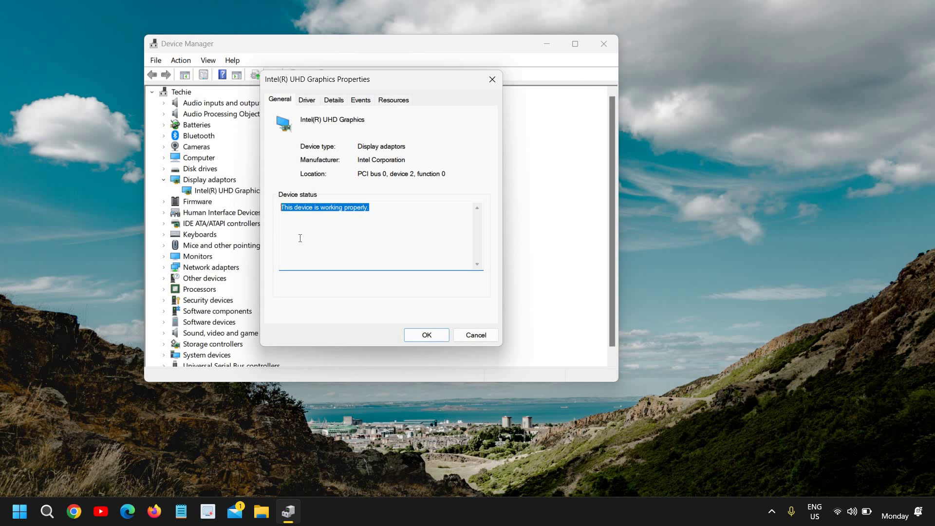
left_click(331, 217)
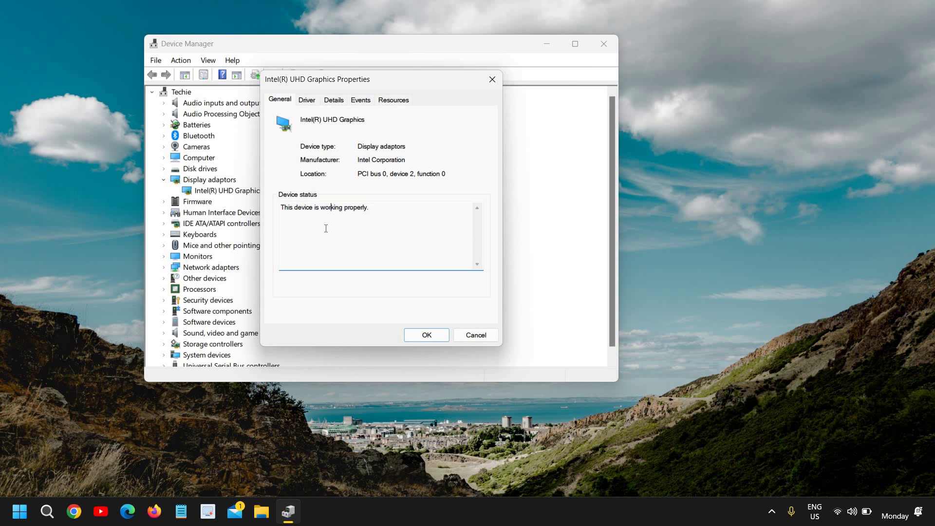
left_click_drag(383, 211, 269, 209)
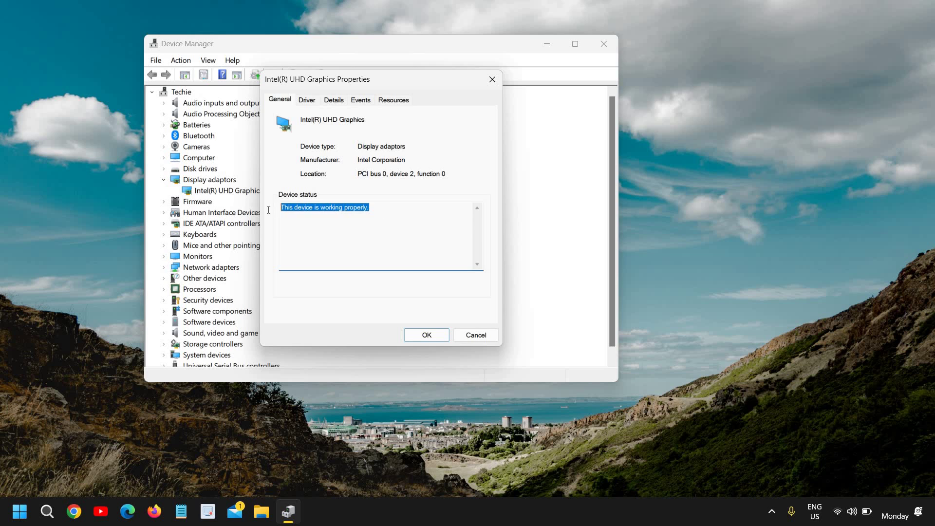
Review the driver details, highlighting the driver date and version 30.0.101.1338.
left_click(307, 102)
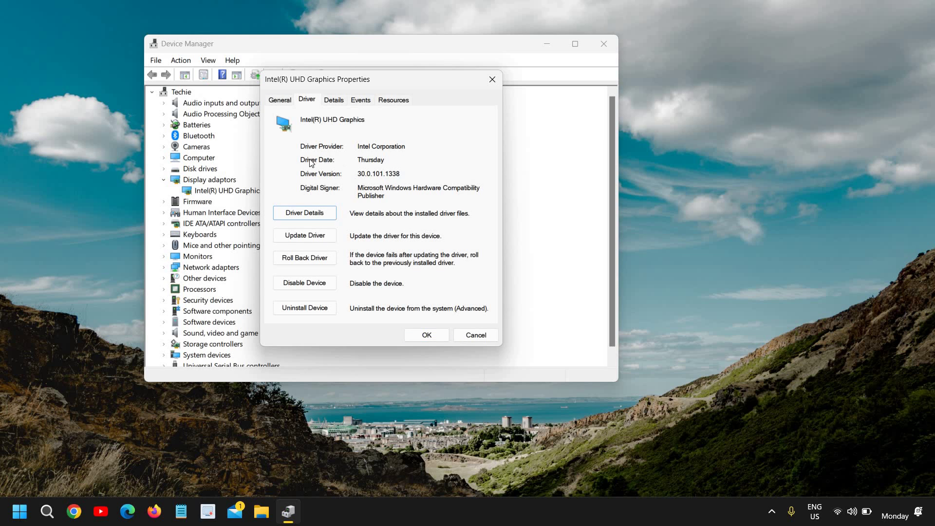
left_click_drag(359, 159, 387, 160)
left_click_drag(358, 174, 402, 174)
Search automatically for updated drivers, find the best is already installed, and close the wizard.
left_click(303, 242)
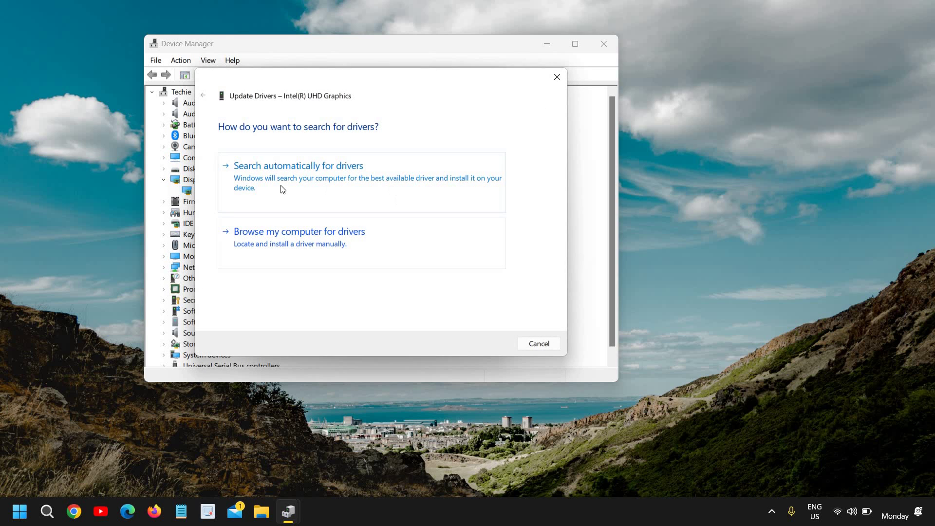
left_click(359, 183)
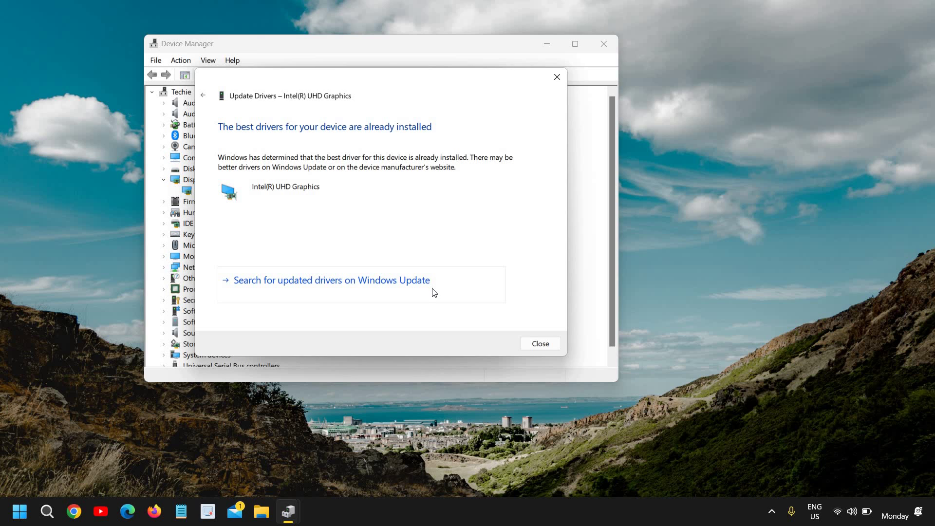
left_click(538, 344)
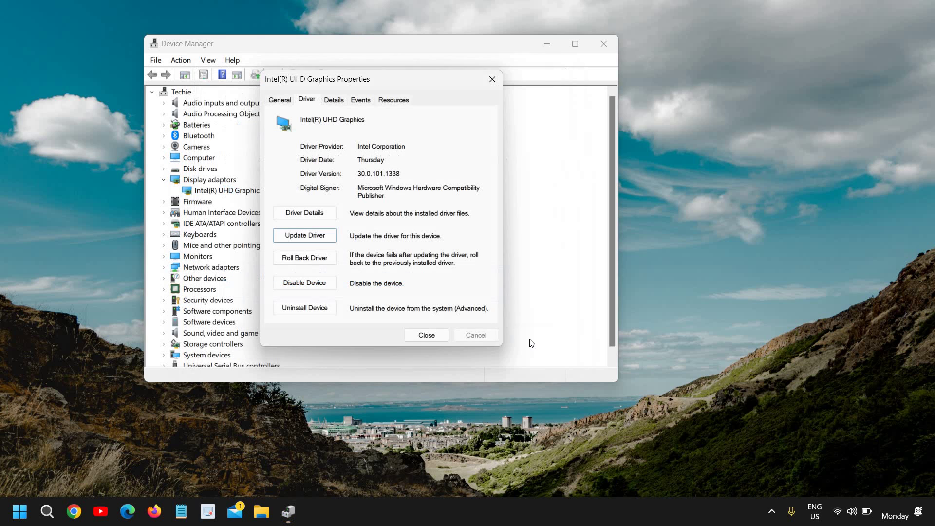
Close Device Manager and launch Task Manager maximized from the Start quick-link menu.
left_click(432, 340)
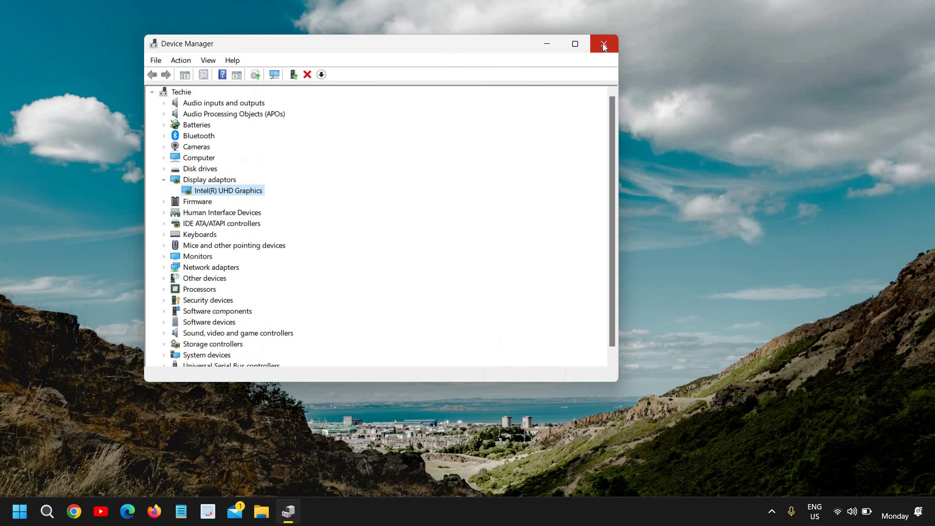
left_click(604, 43)
right_click(15, 511)
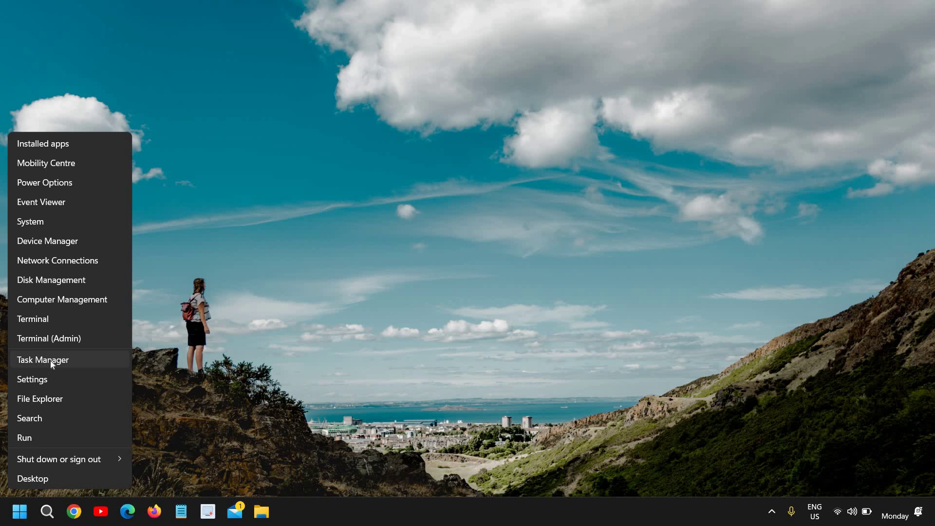
left_click(64, 359)
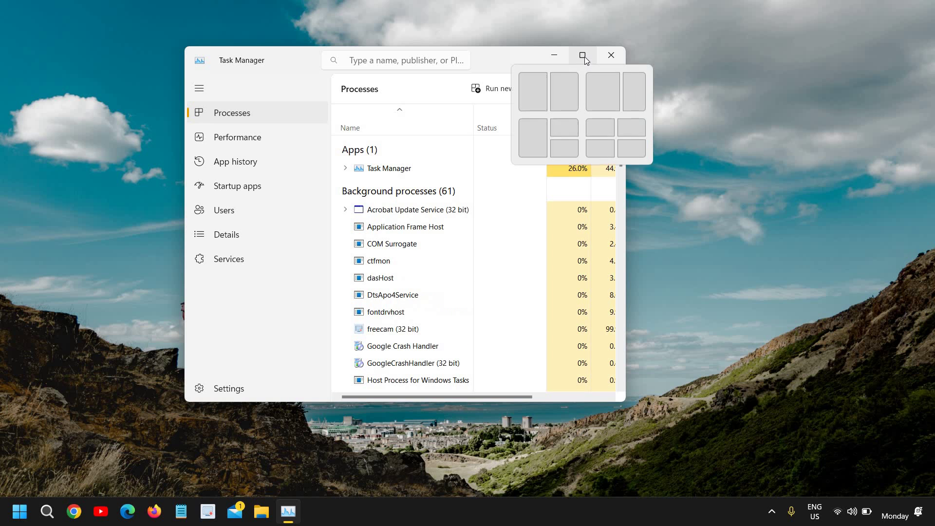
mouse_move(582, 55)
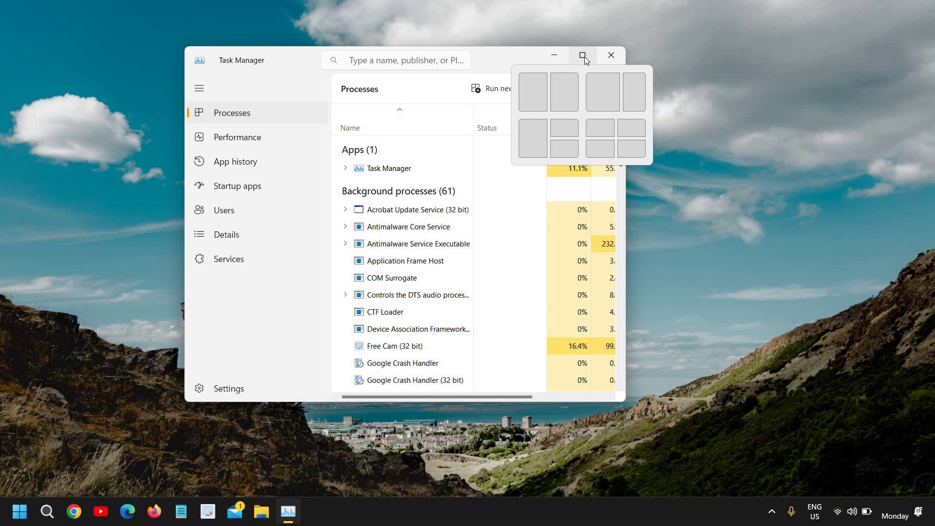
left_click(582, 55)
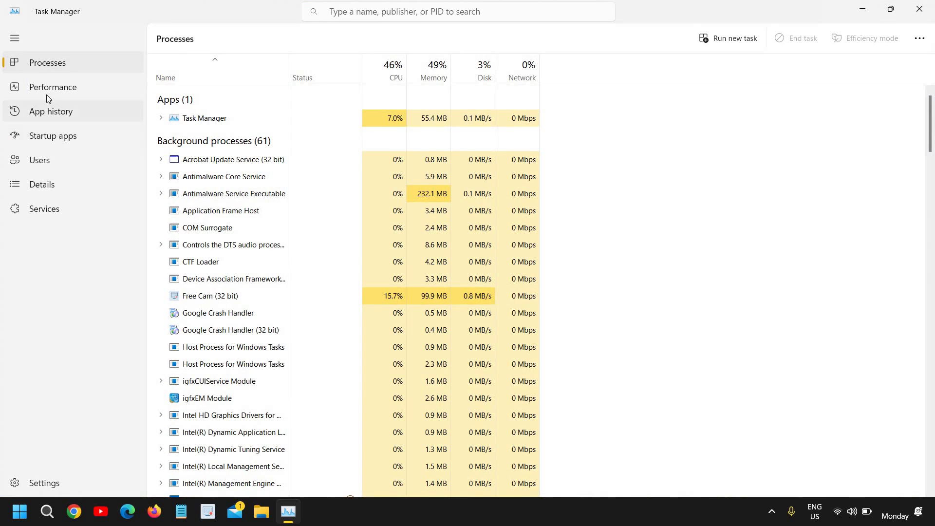
Review the GPU 0 Intel(R) UHD Graphics performance and driver details, then close Task Manager.
left_click(57, 88)
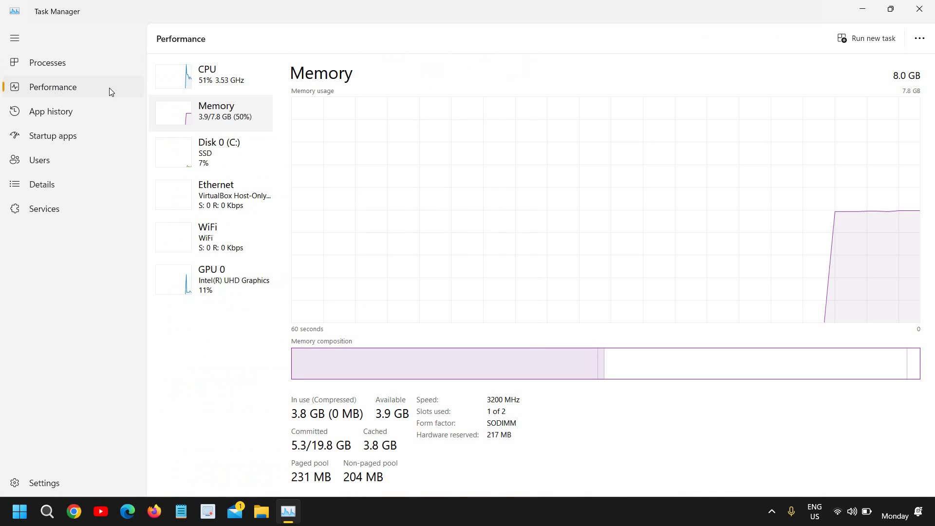
left_click(223, 290)
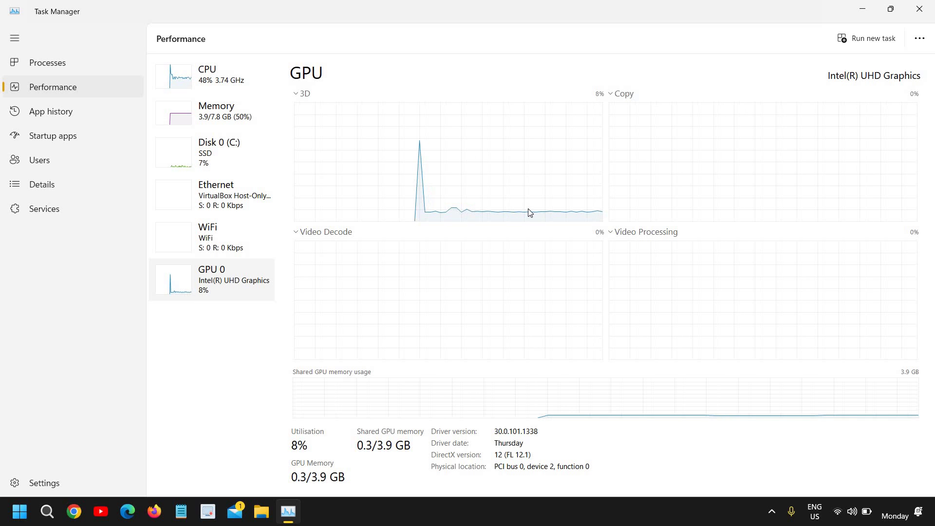
left_click(919, 9)
Launch Chrome maximized and search Google for 'userbenchmark gpu test' via the suggestion.
left_click(73, 512)
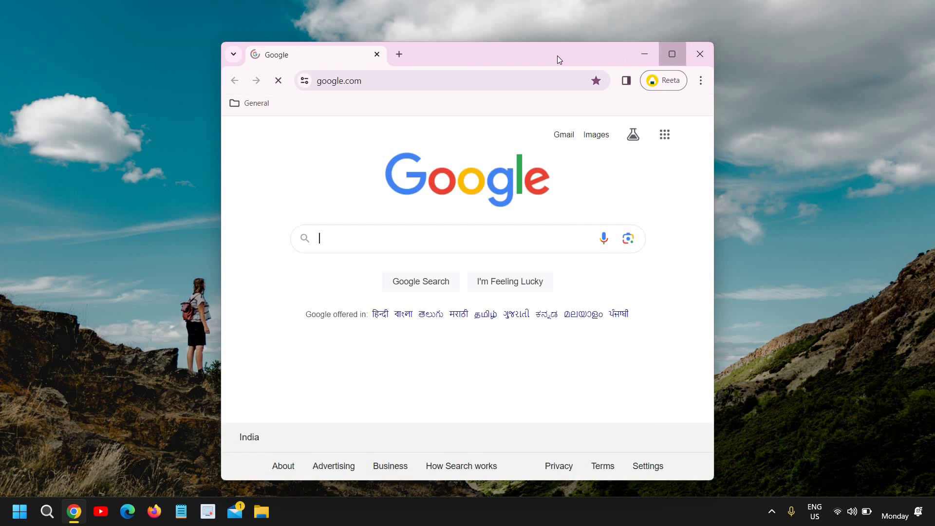
double_click(558, 55)
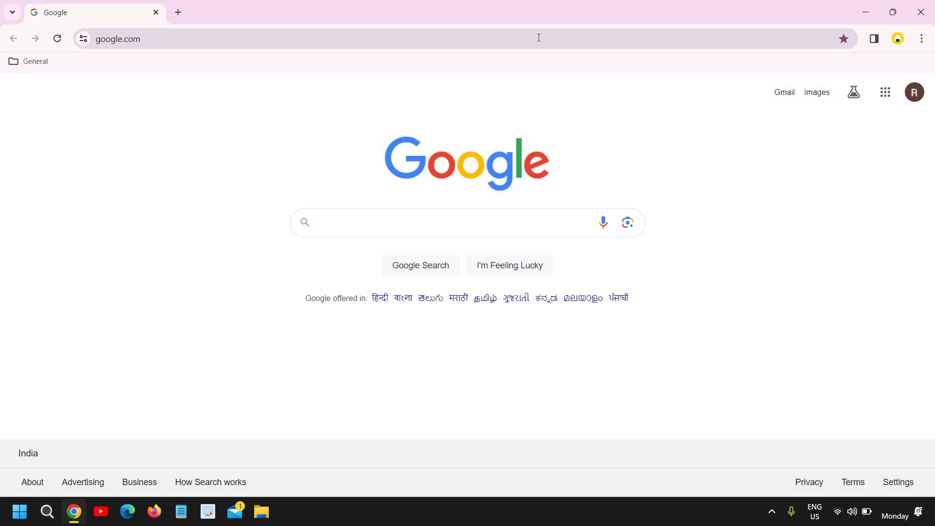
type("user")
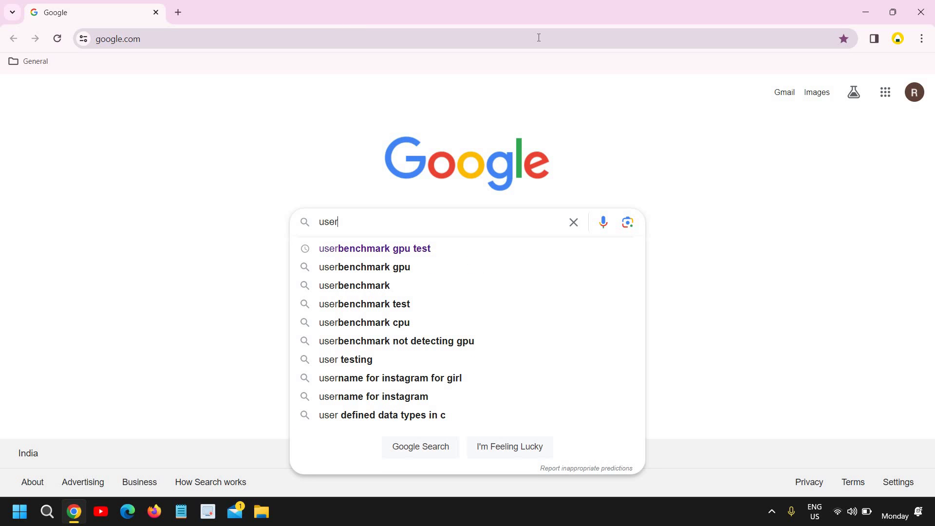
key("Down")
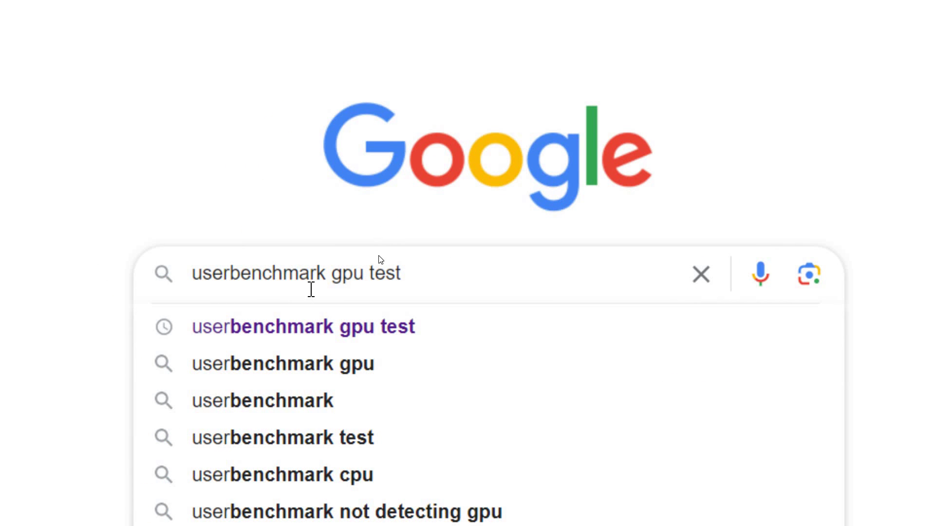
mouse_move(375, 249)
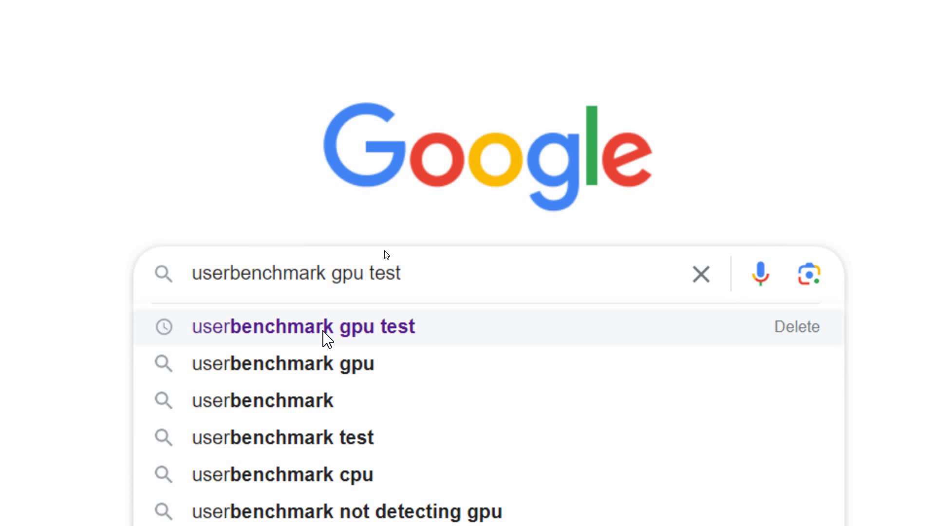
left_click(324, 330)
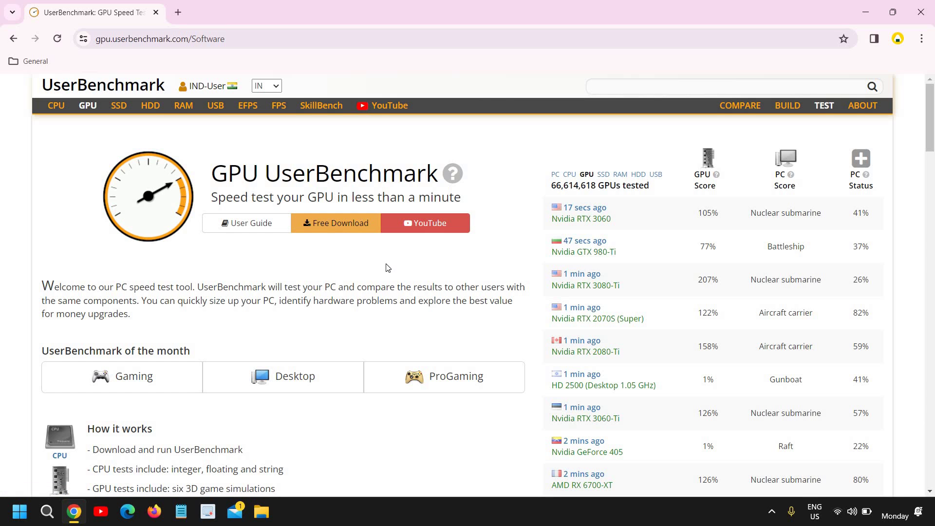
scroll(370, 344, "down", 2)
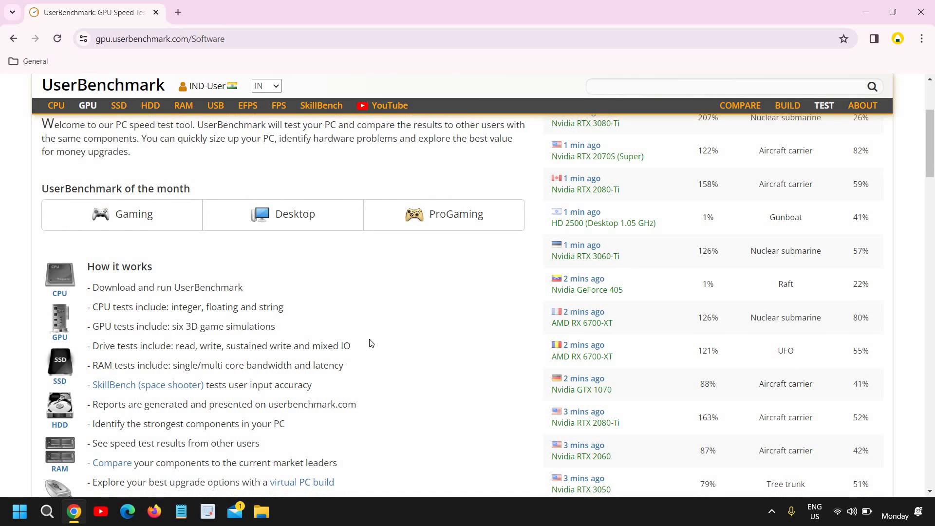
scroll(371, 343, "down", 1)
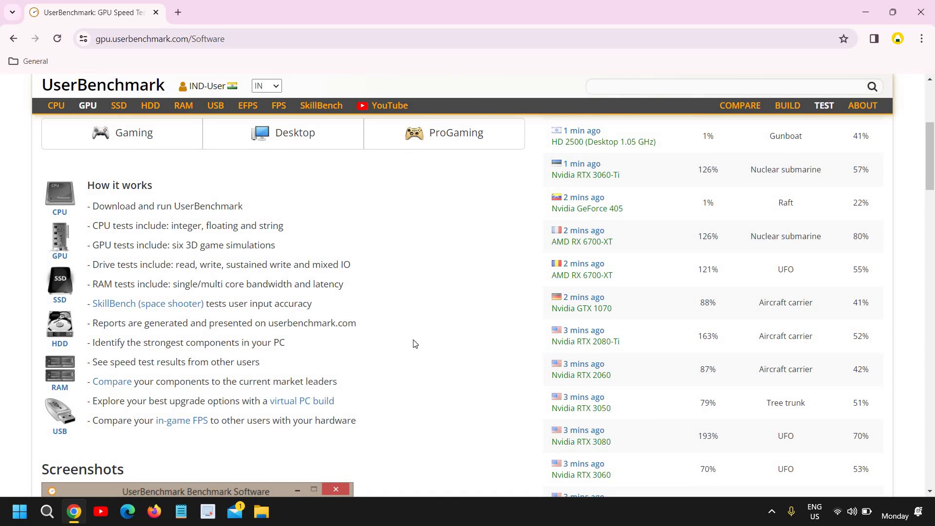
scroll(414, 344, "down", 1)
scroll(432, 347, "down", 2)
scroll(438, 353, "down", 1)
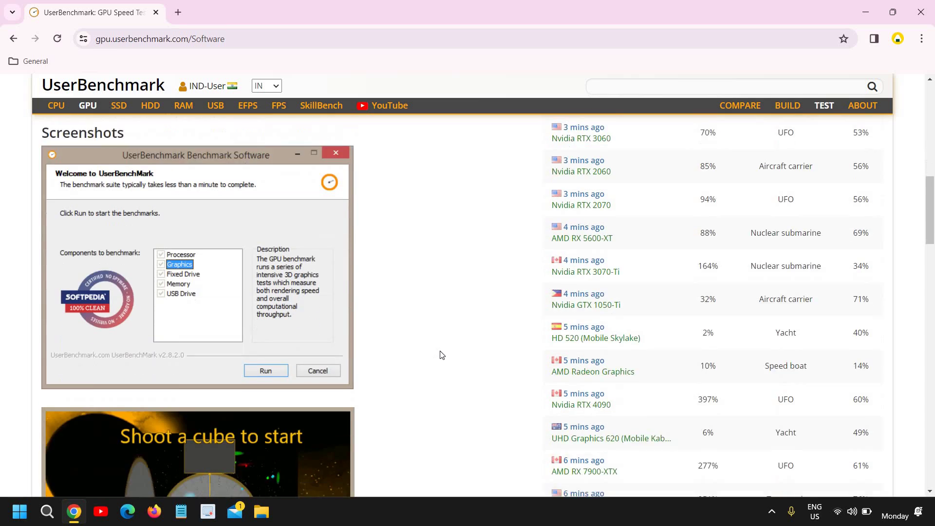
scroll(440, 355, "down", 1)
scroll(454, 355, "up", 1)
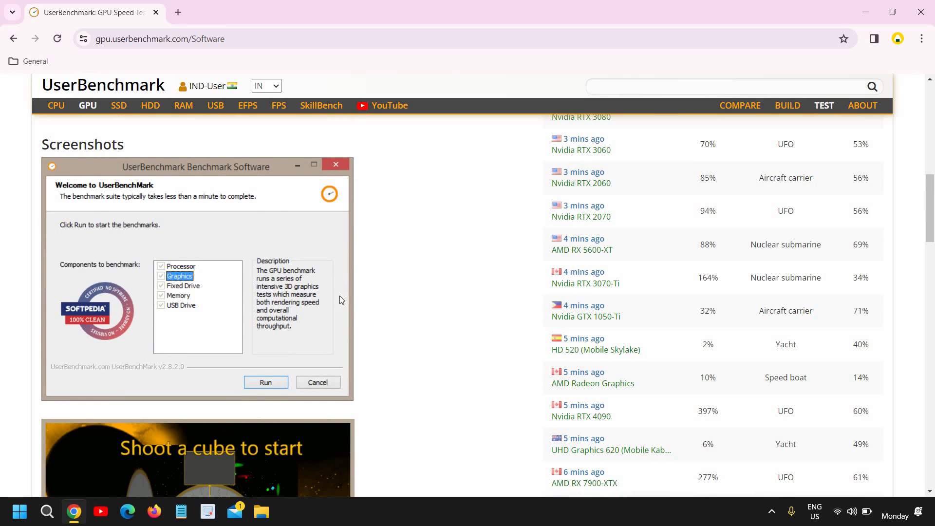
scroll(339, 296, "up", 5)
scroll(283, 289, "up", 2)
scroll(282, 288, "down", 4)
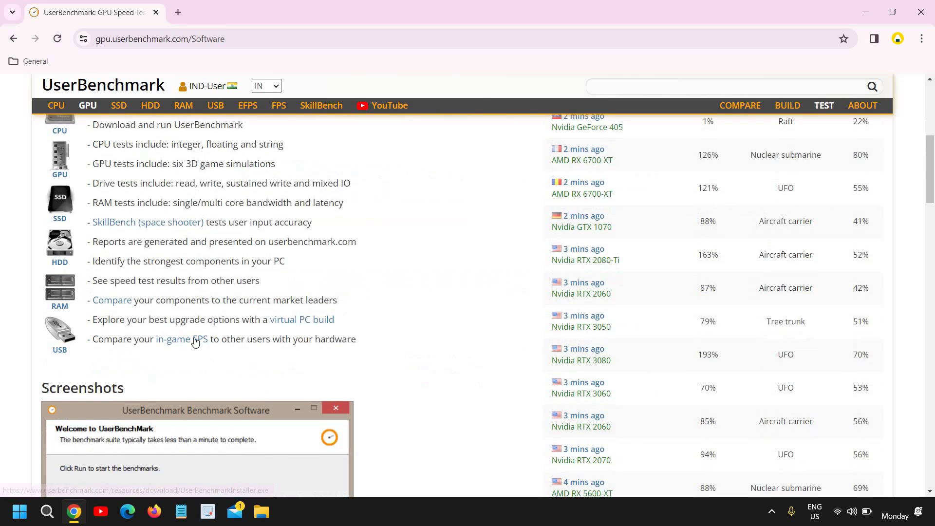
scroll(194, 339, "down", 3)
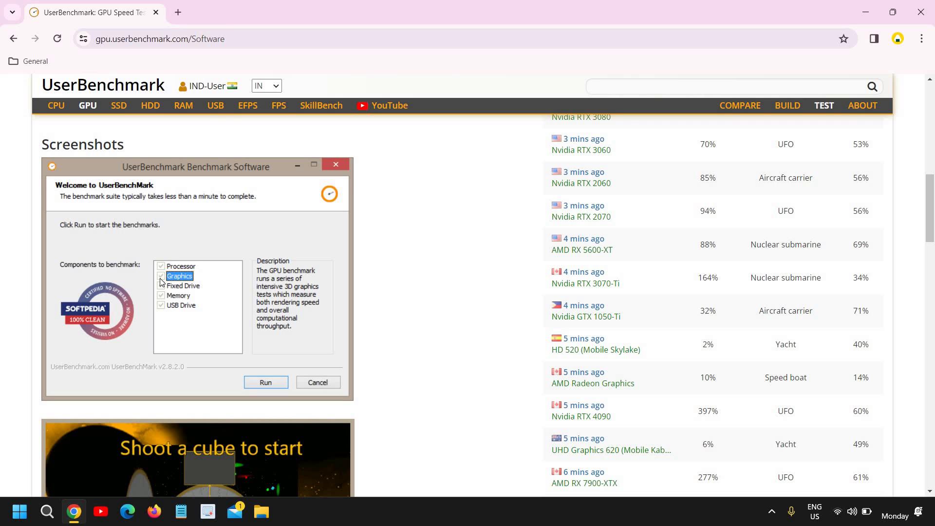
scroll(291, 376, "down", 1)
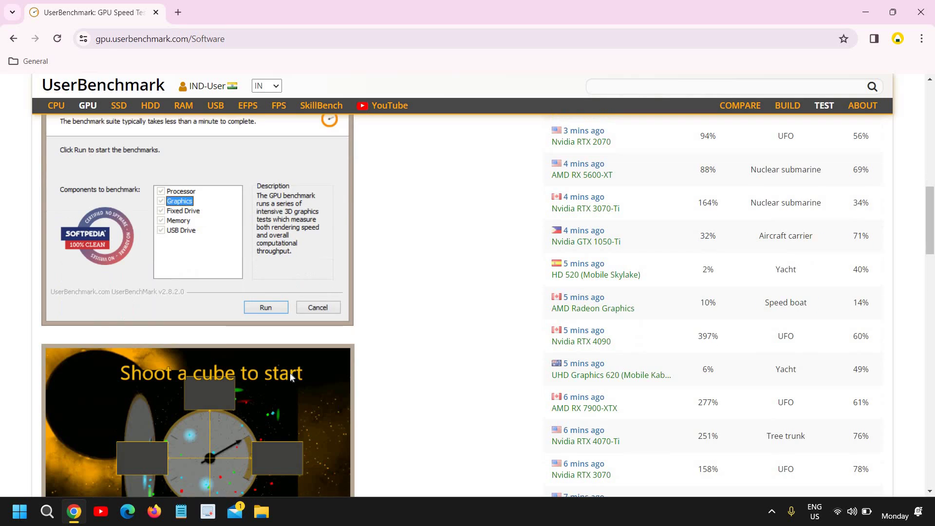
scroll(291, 375, "down", 2)
scroll(291, 369, "down", 2)
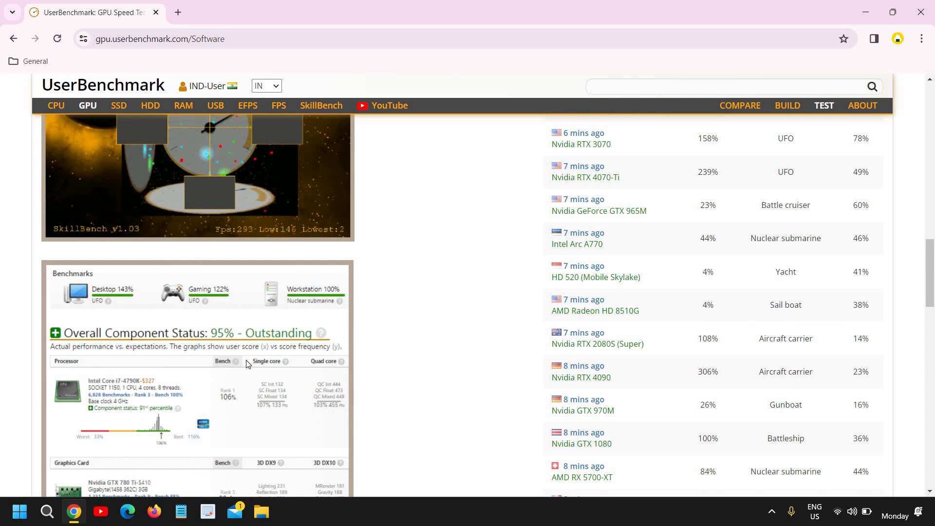
scroll(247, 363, "down", 2)
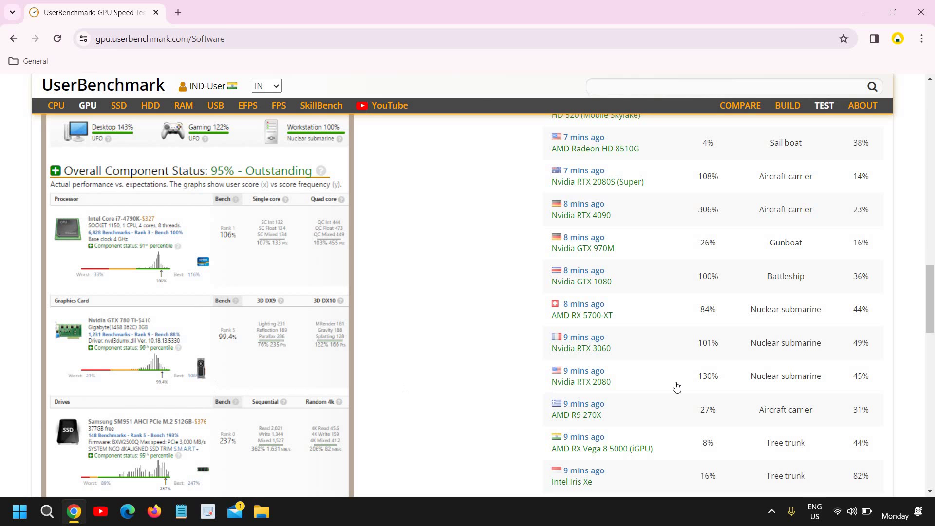
scroll(702, 329, "up", 4)
scroll(754, 236, "up", 3)
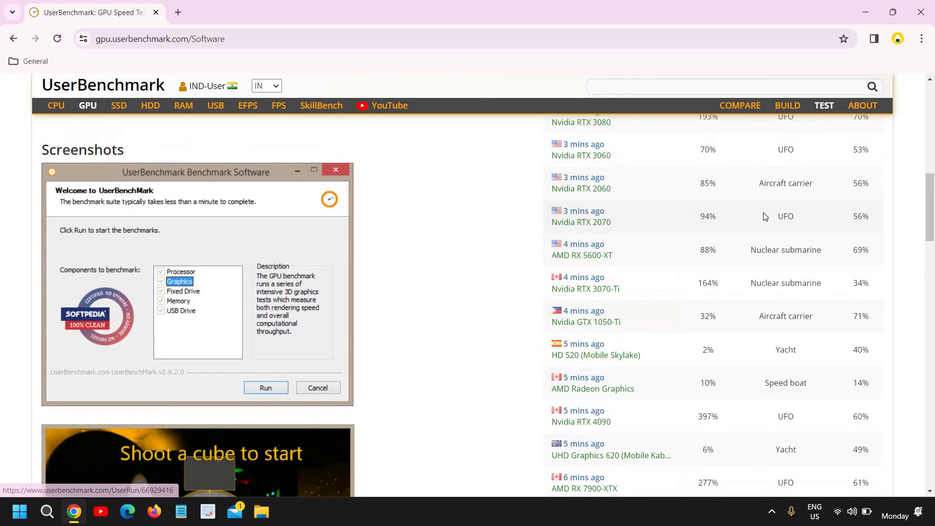
scroll(764, 216, "up", 4)
scroll(789, 205, "up", 3)
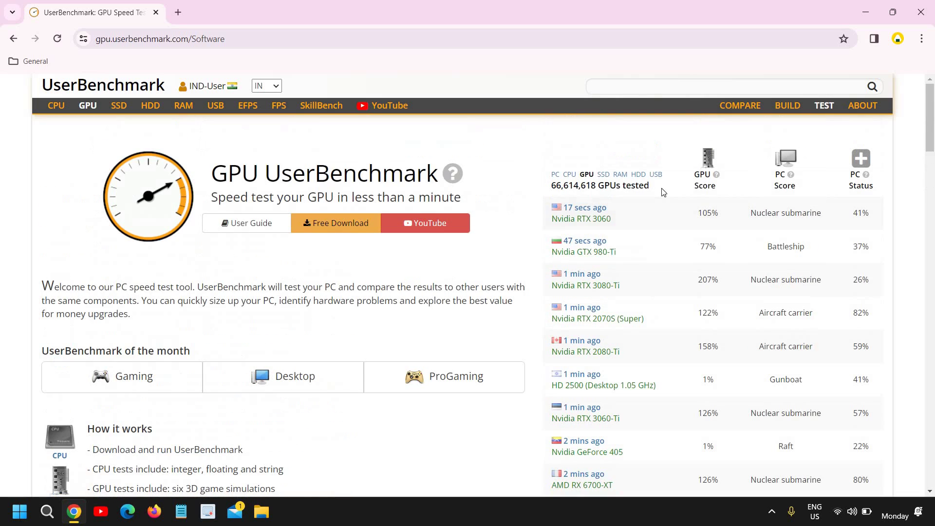
scroll(618, 309, "down", 3)
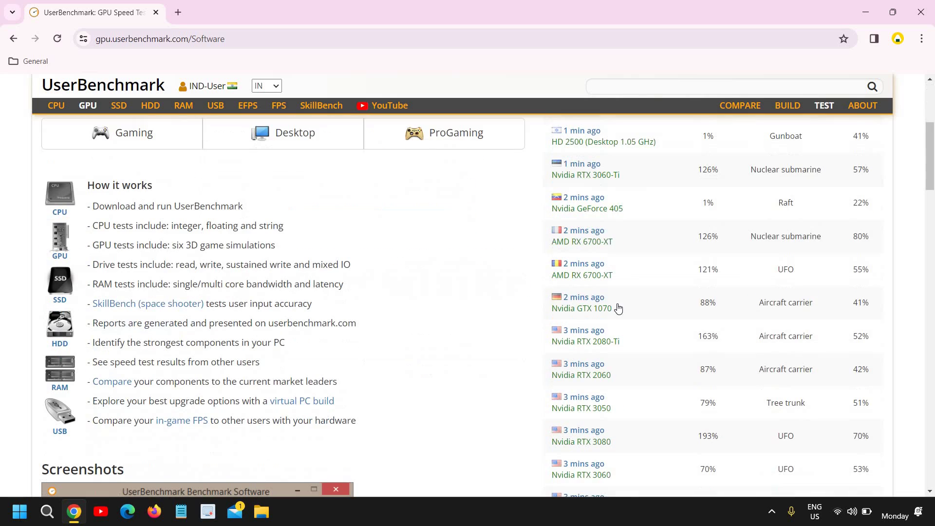
scroll(635, 349, "down", 2)
scroll(670, 356, "down", 4)
scroll(672, 365, "down", 4)
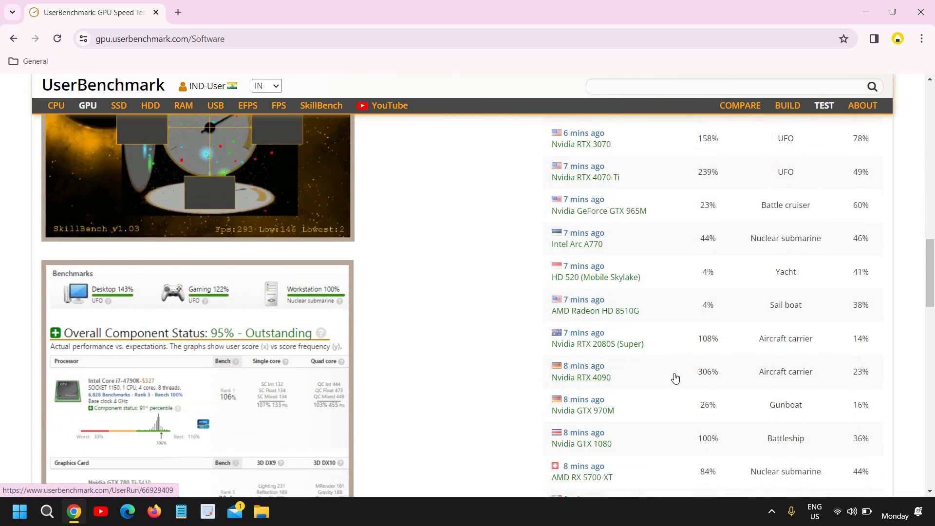
scroll(658, 384, "down", 5)
scroll(292, 402, "down", 2)
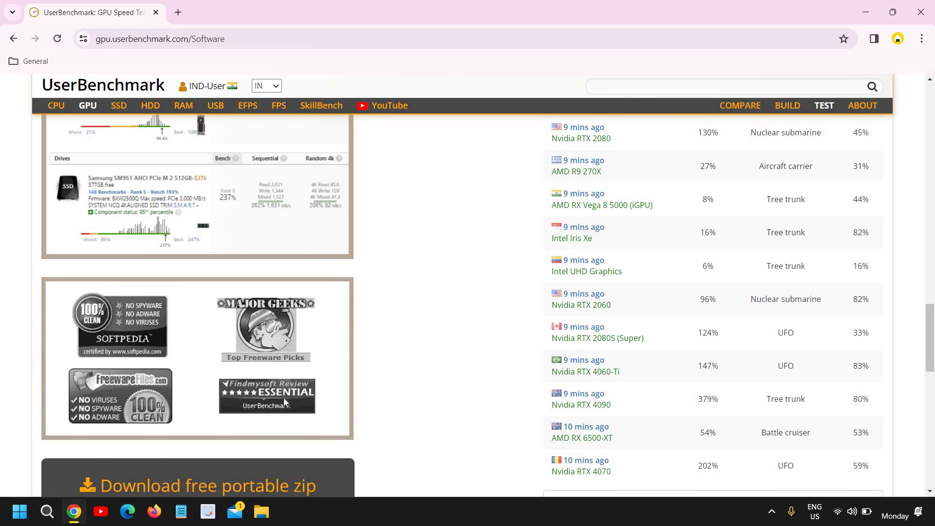
scroll(284, 398, "down", 2)
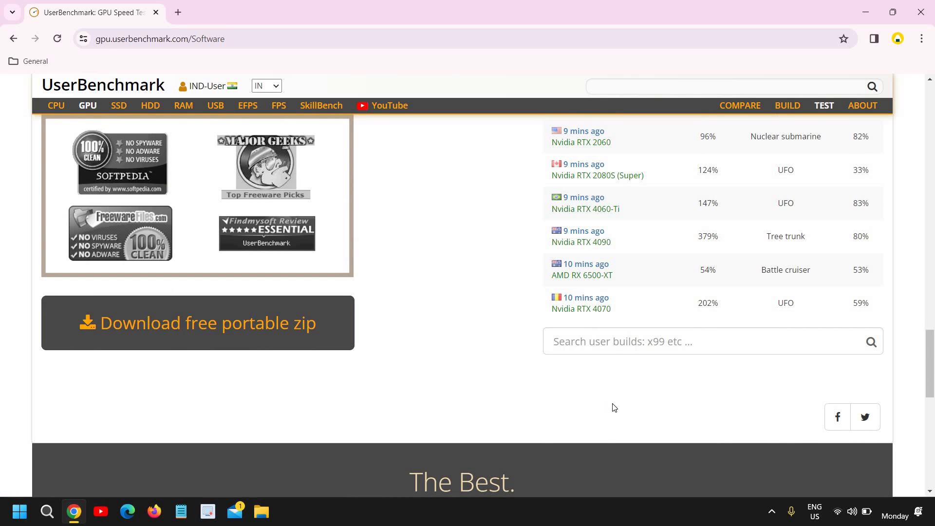
scroll(613, 407, "up", 5)
scroll(613, 408, "up", 5)
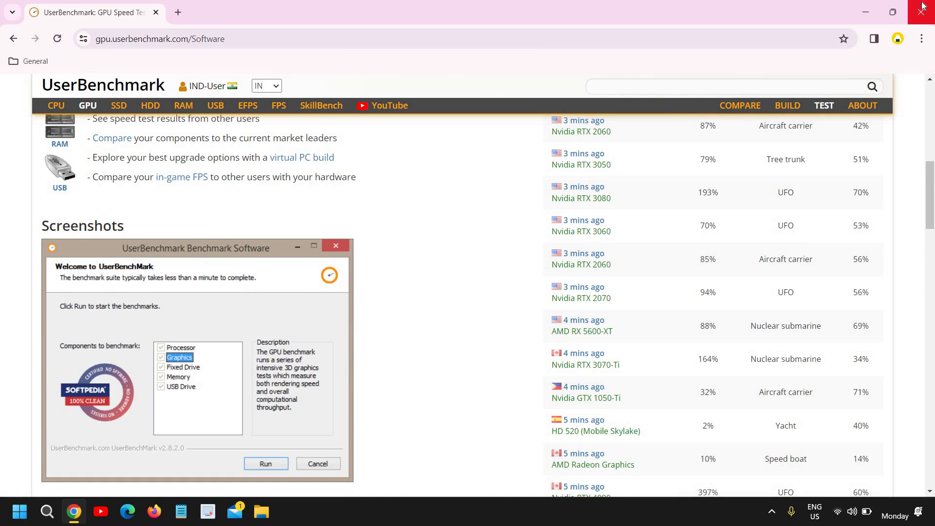
Close Chrome, leaving only the desktop wallpaper and taskbar.
left_click(922, 7)
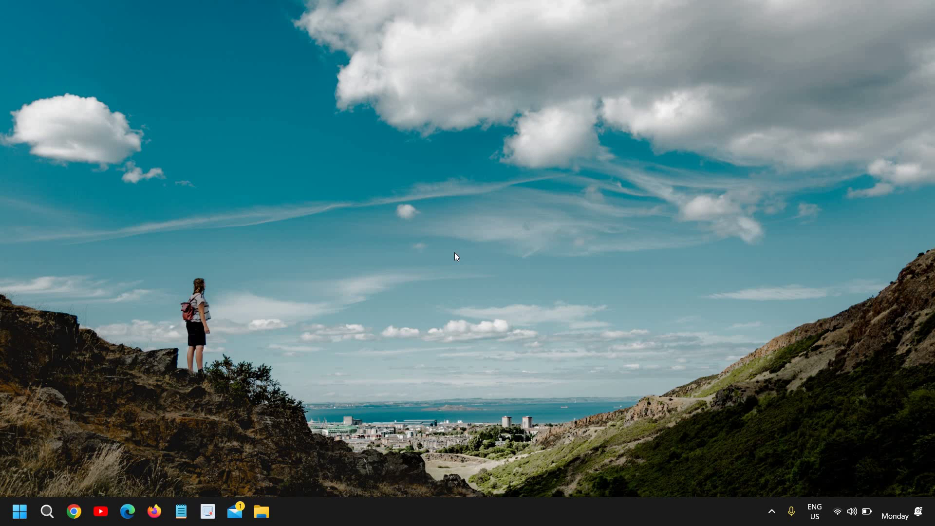